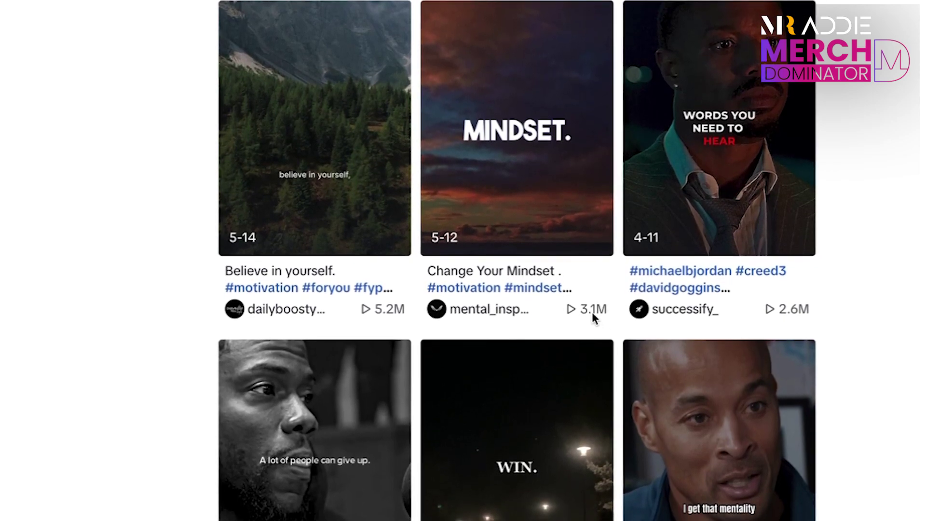
scroll(592, 307, "down", 5)
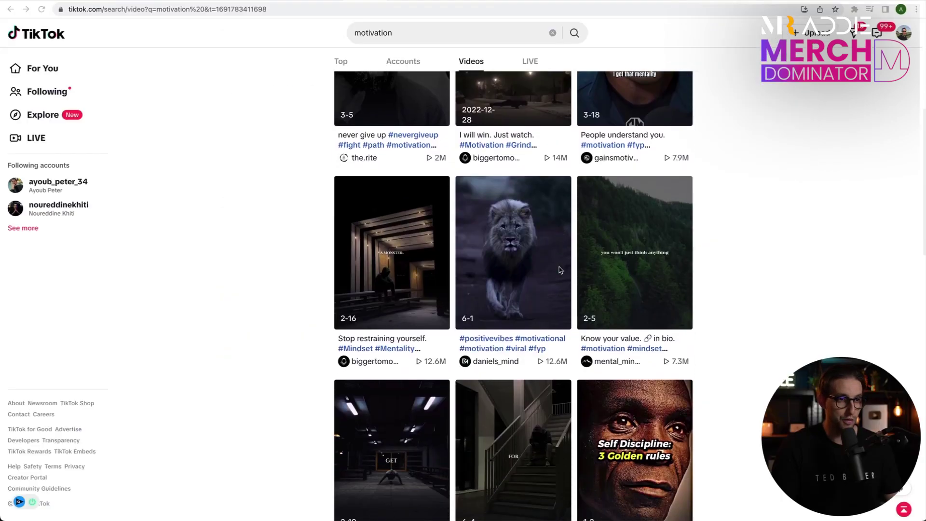
scroll(560, 271, "up", 1)
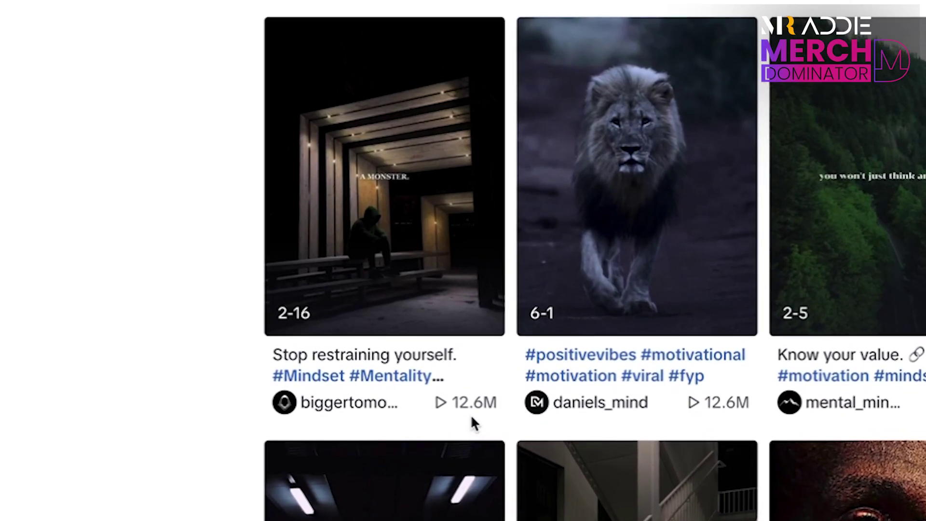
scroll(473, 423, "down", 3)
scroll(525, 455, "down", 4)
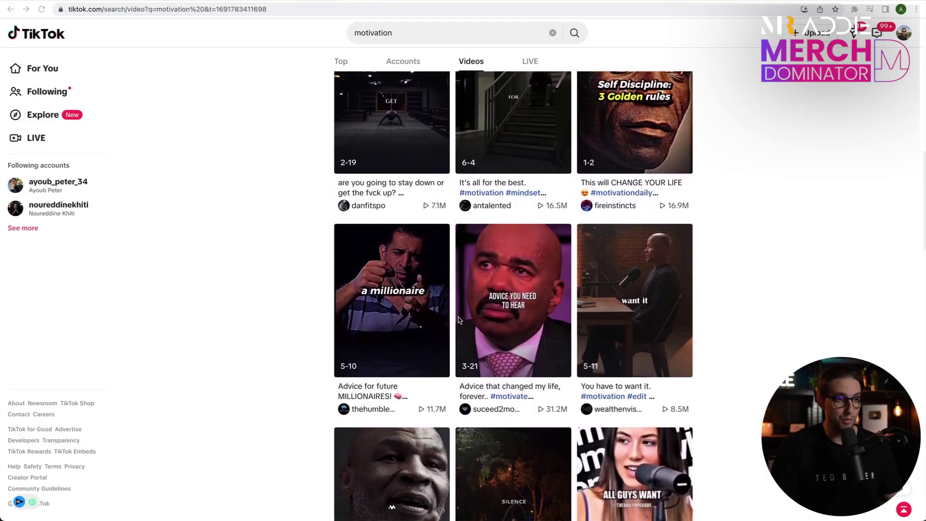
scroll(459, 320, "down", 5)
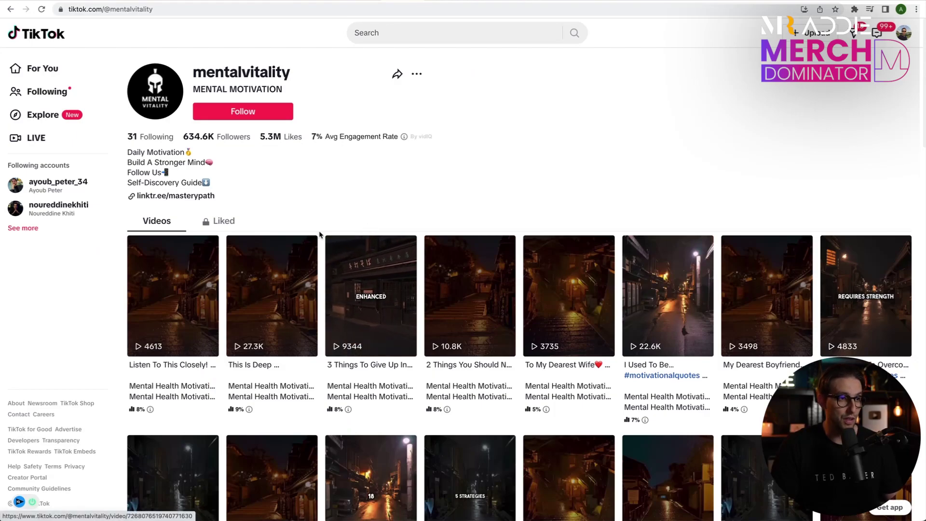
Open the mentalvitality video 'Stop Doing These 4 Things Immediately!' from the profile grid.
scroll(394, 187, "down", 10)
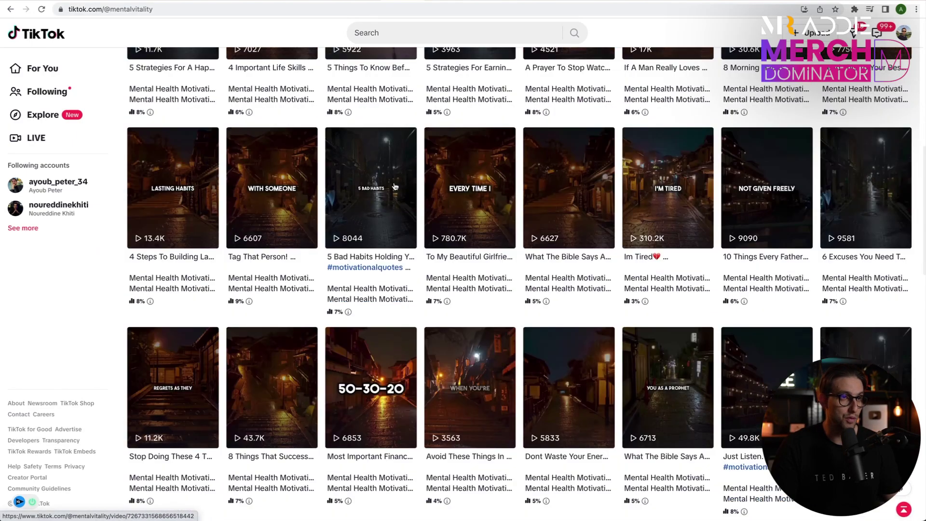
left_click(202, 424)
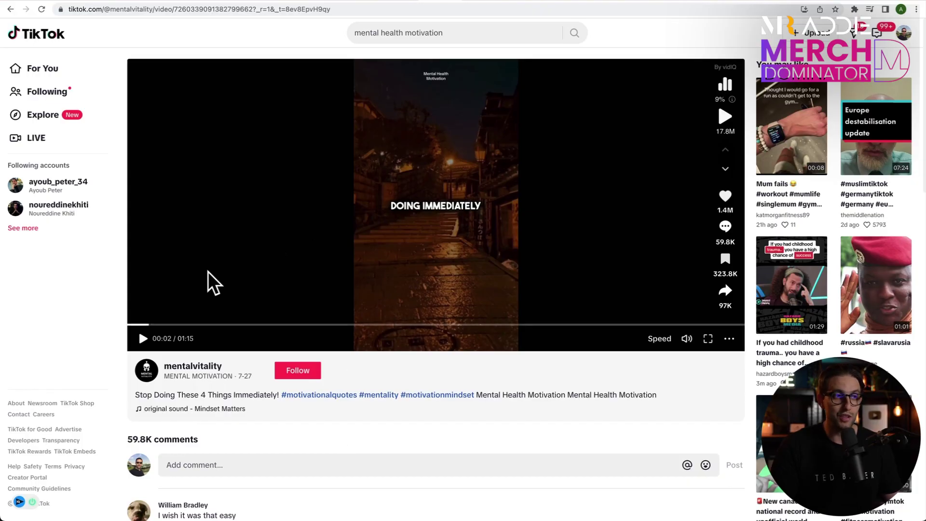
Pause the TikTok video to study its format.
left_click(143, 339)
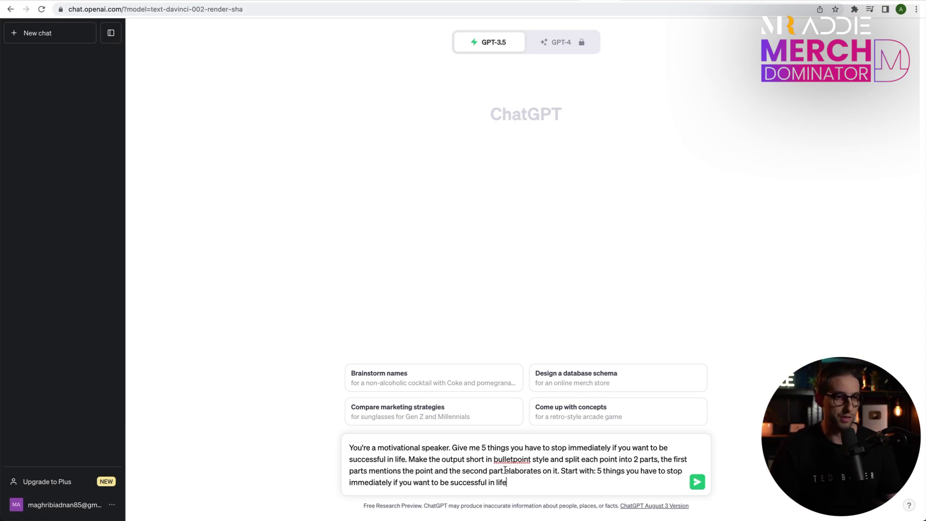
Send the motivational-speaker prompt to ChatGPT for a five-point success script.
key("Return")
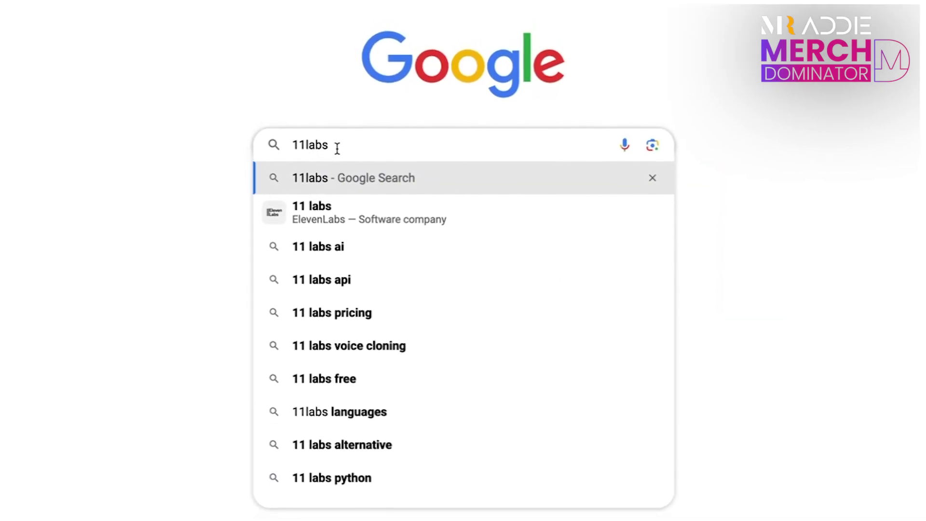
Search '11labs', open elevenlabs.io, and copy the temporary email address for sign-up.
key("Return")
left_click(264, 201)
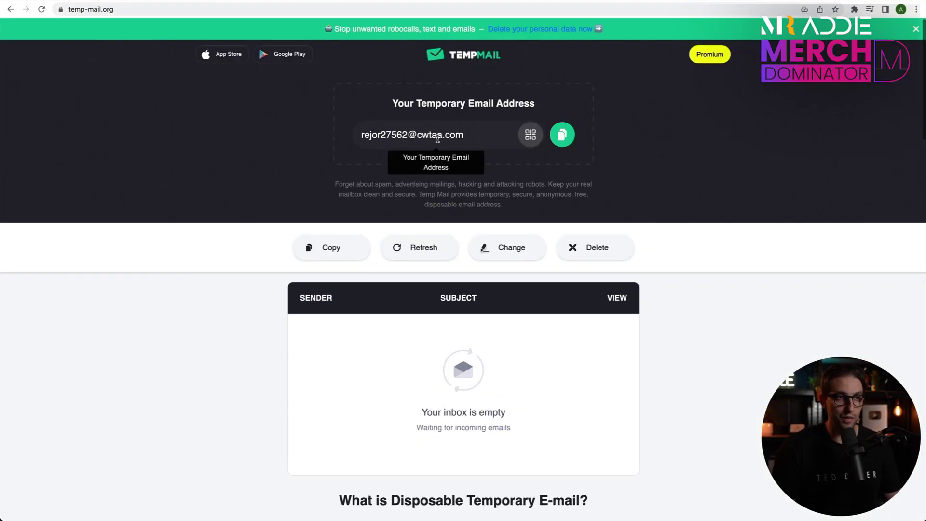
left_click(563, 137)
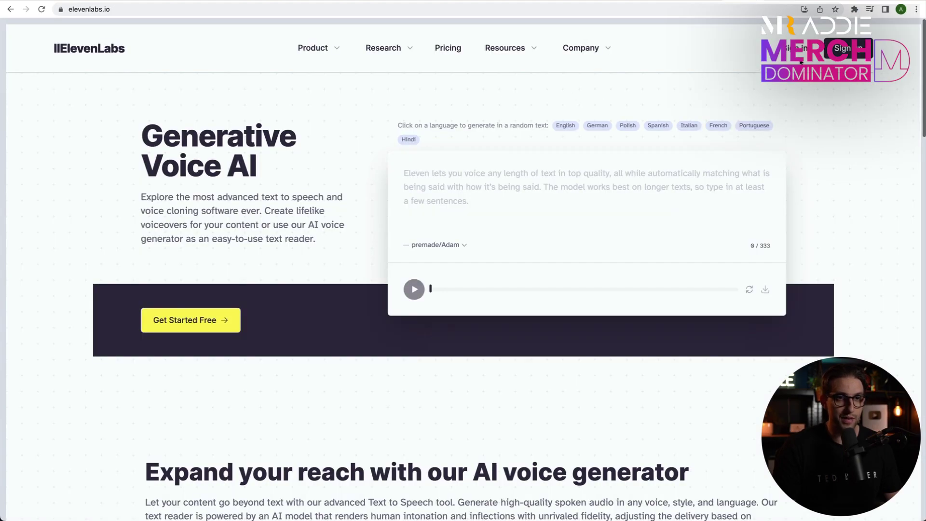
left_click(849, 49)
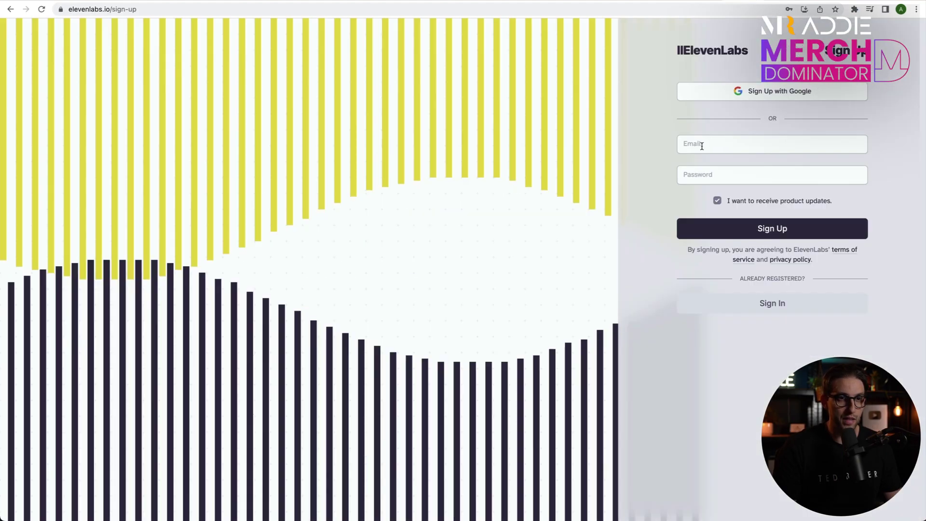
Register with the temporary email and a password, then follow the emailed verification link.
left_click(702, 144)
key("super+v")
left_click(701, 174)
key("super+v")
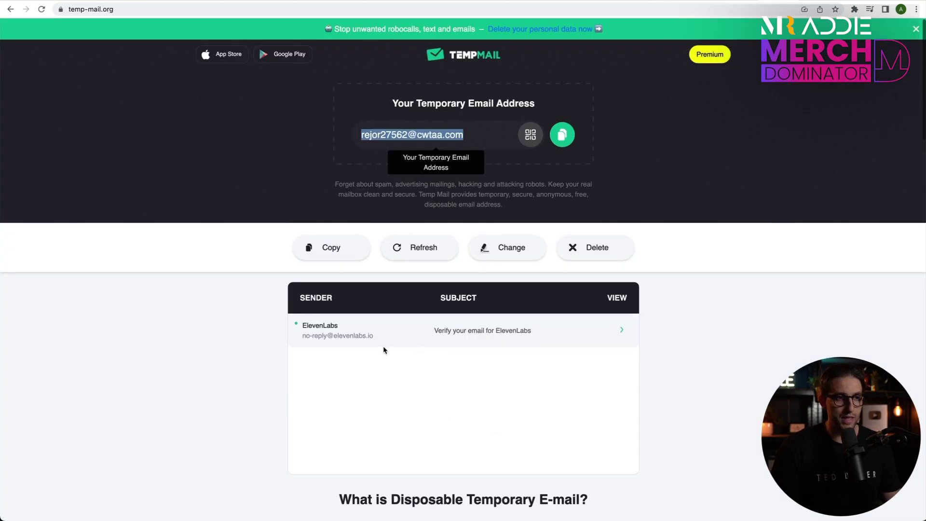
left_click(402, 336)
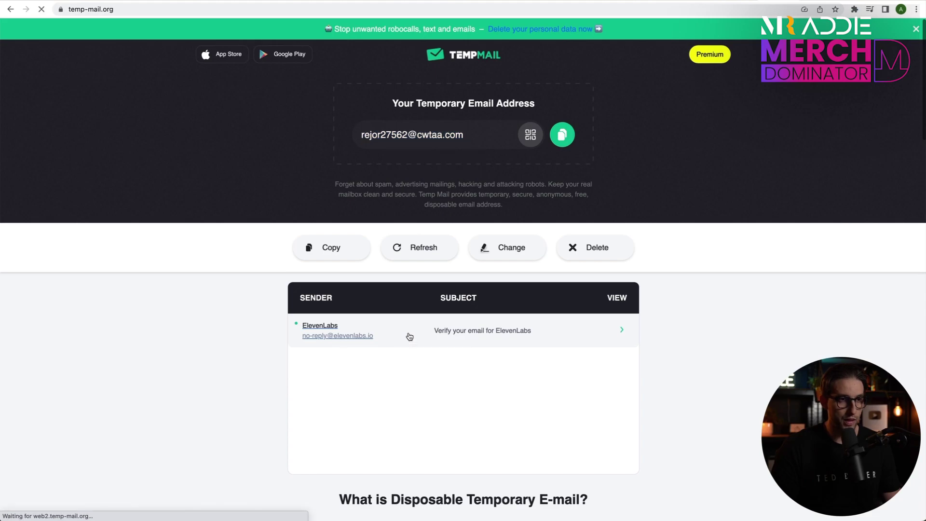
left_click(461, 406)
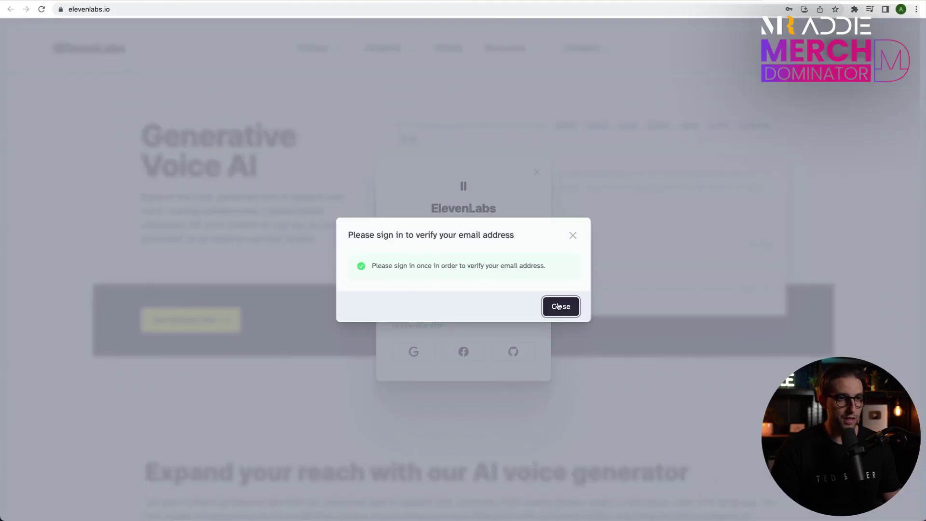
Dismiss the verification notice and preview the Adam voice from the voice list.
left_click(565, 309)
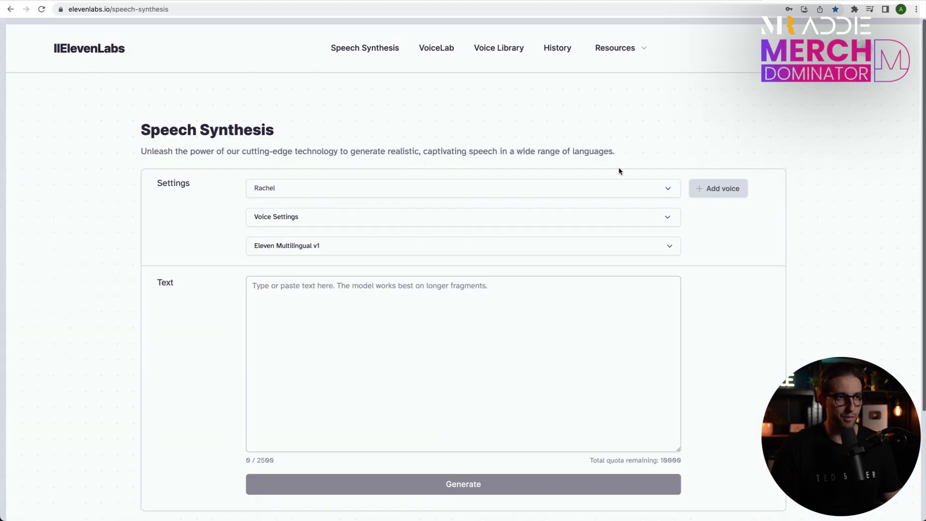
left_click(287, 189)
left_click(257, 226)
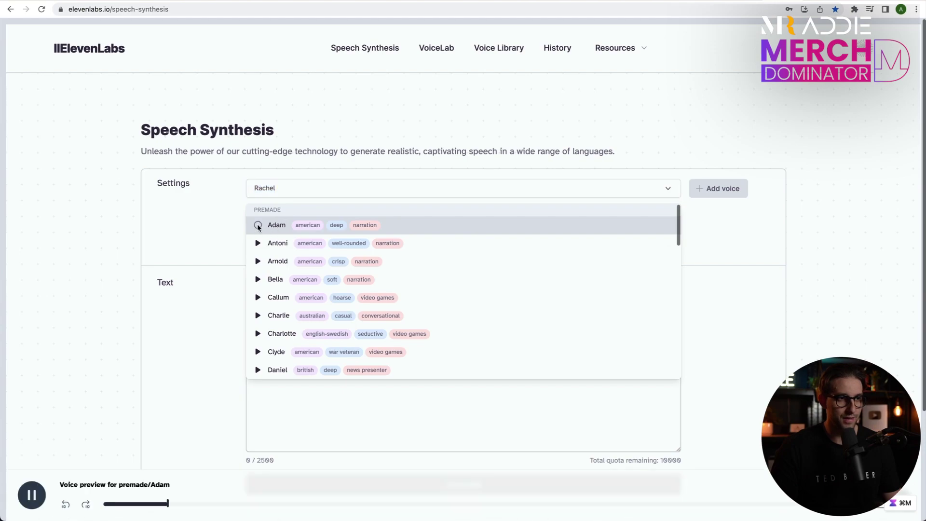
left_click(244, 227)
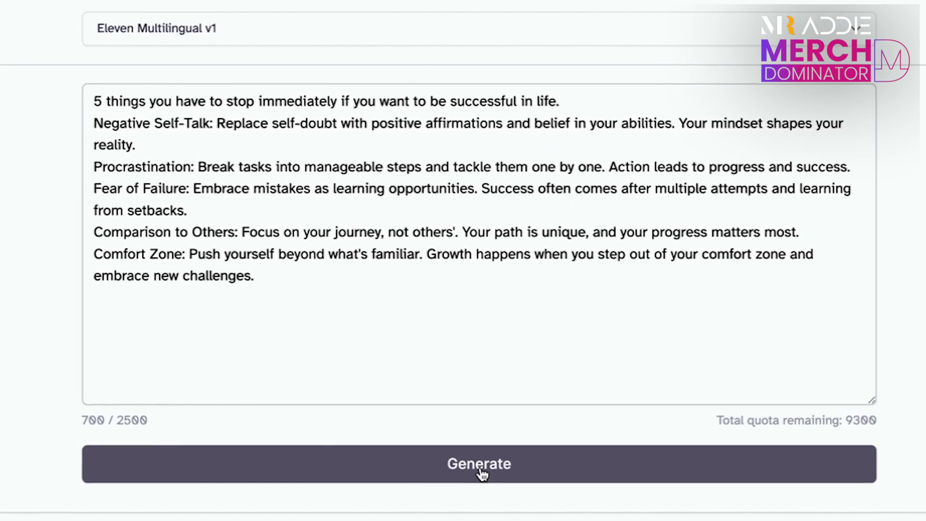
Generate the Adam-voice voiceover from the pasted five-point script.
left_click(463, 416)
scroll(492, 472, "down", 2)
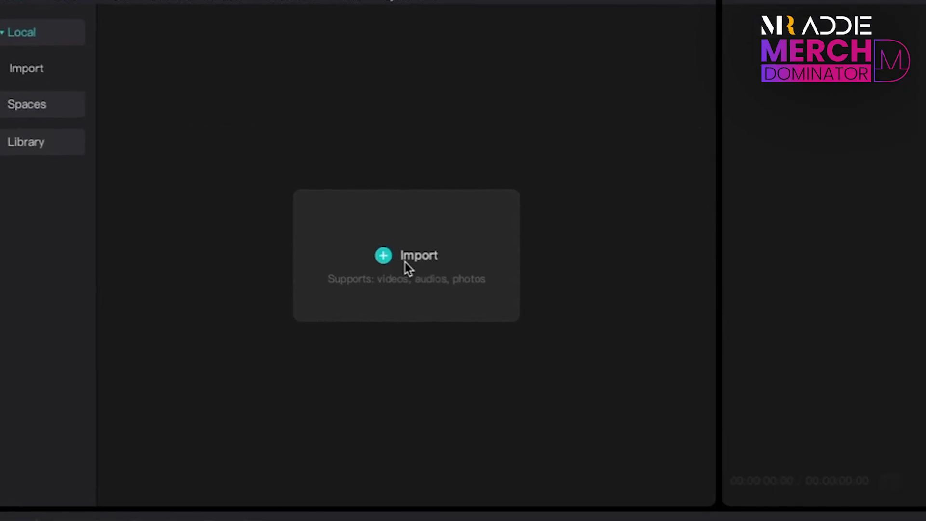
Import the Adam voiceover MP3 and place it on the timeline's audio track.
left_click(223, 175)
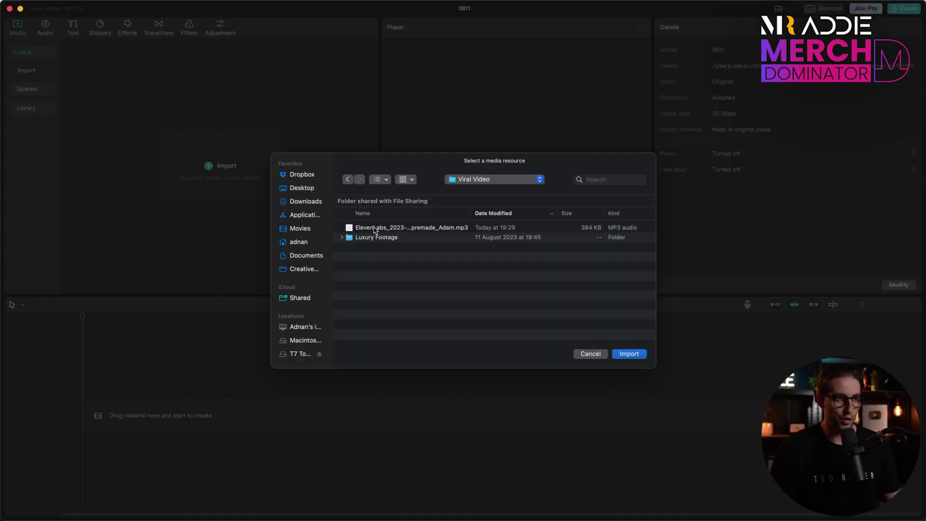
double_click(381, 228)
left_click_drag(98, 96, 92, 409)
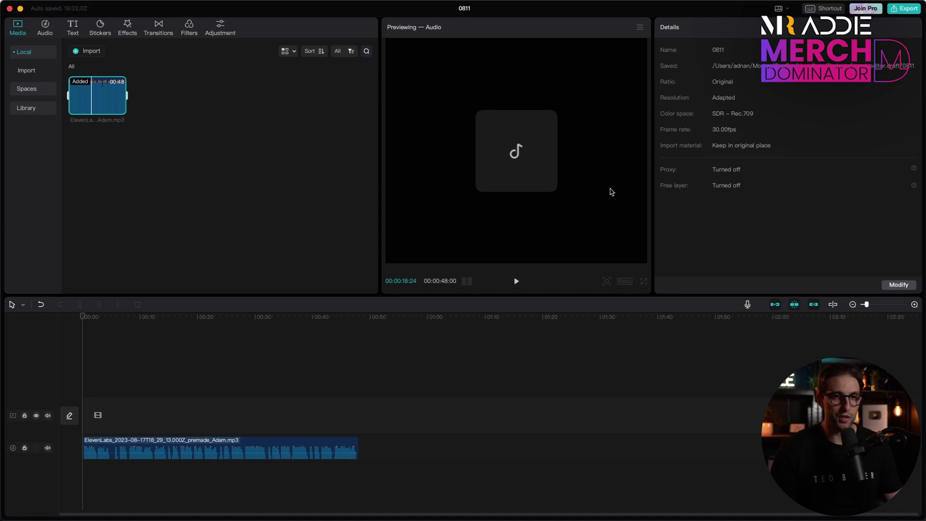
Set the project ratio to 9:16 vertical, then limit the Pexels luxury search to videos.
left_click(898, 285)
left_click(455, 251)
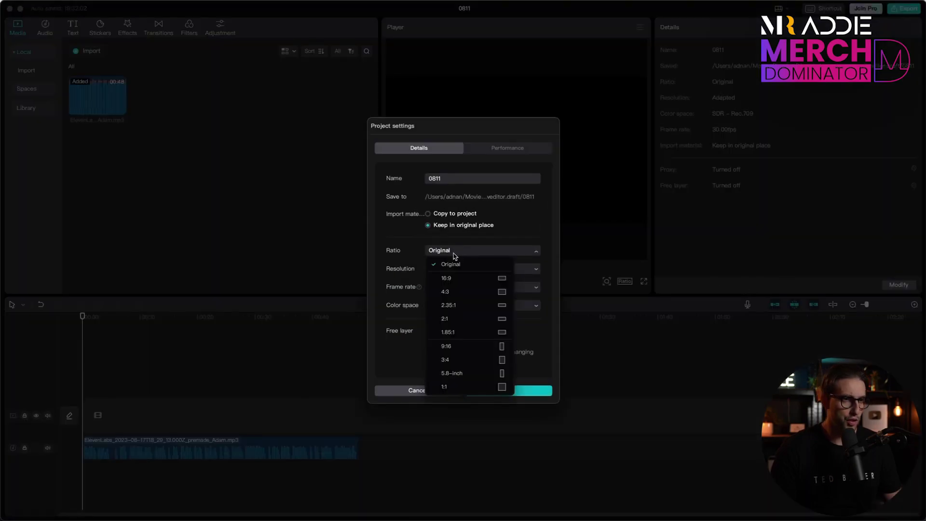
left_click(446, 346)
left_click(533, 391)
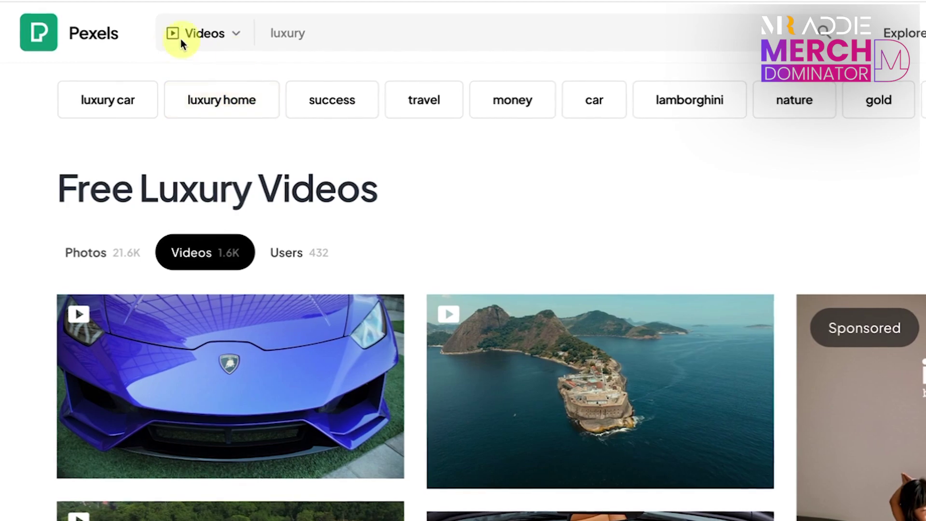
left_click(180, 41)
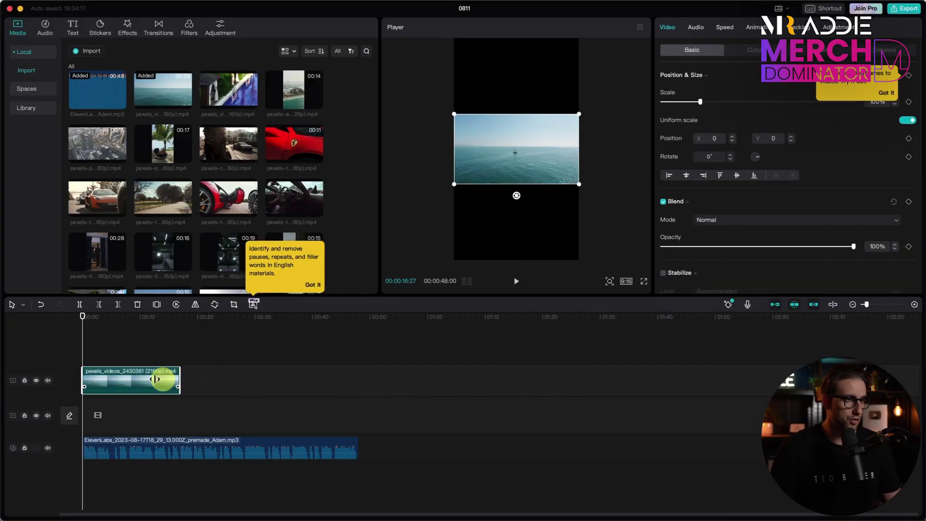
Trim the first luxury footage clip on the video track much shorter.
left_click_drag(162, 378, 89, 379)
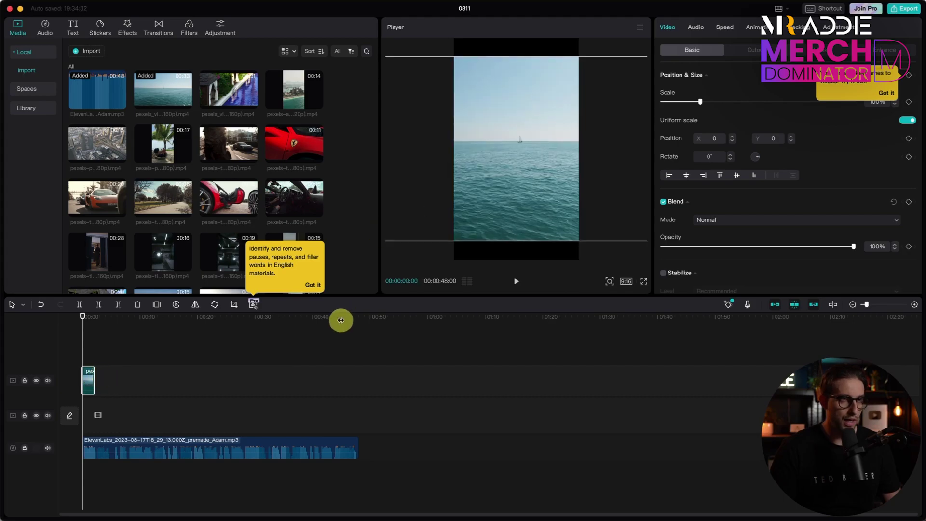